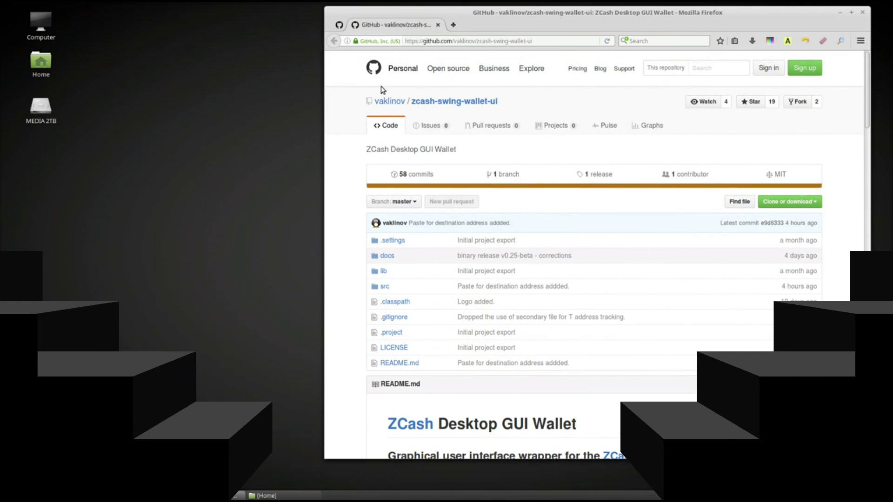
Scroll the zcash-swing-wallet-ui README to 'Building, installing and running' and open a terminal.
click(442, 42)
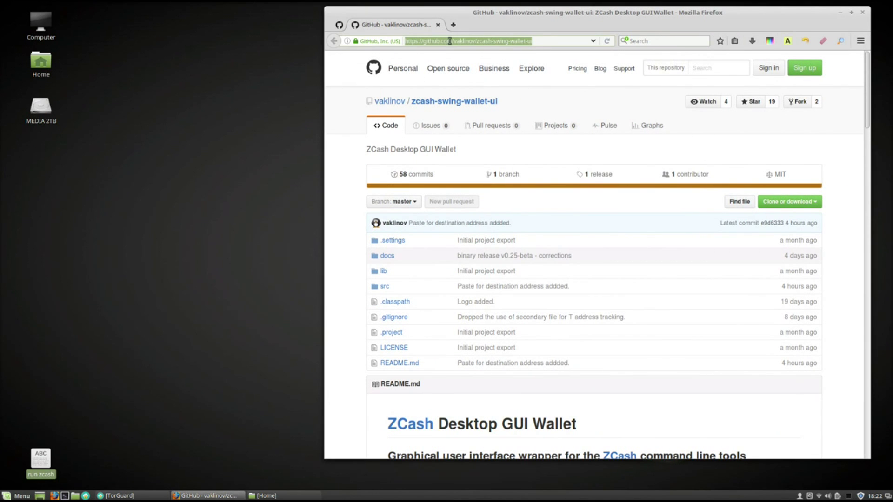
click(350, 142)
scroll(409, 166, down, 8)
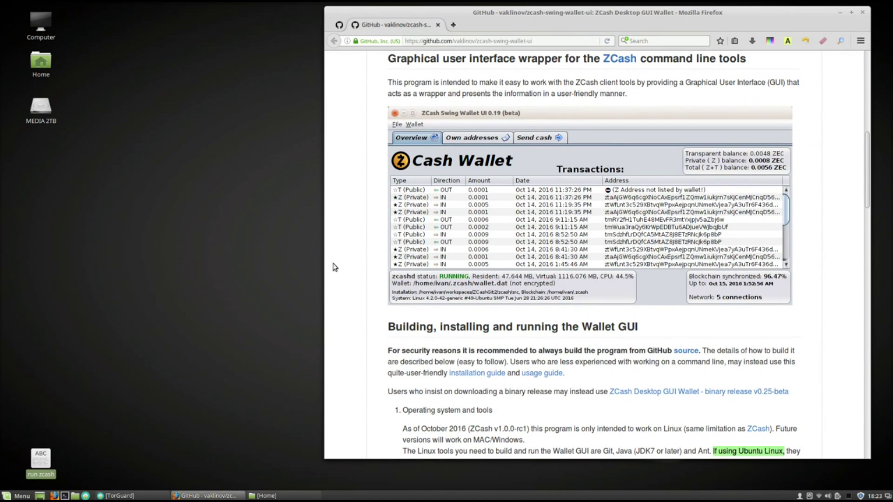
scroll(348, 240, down, 5)
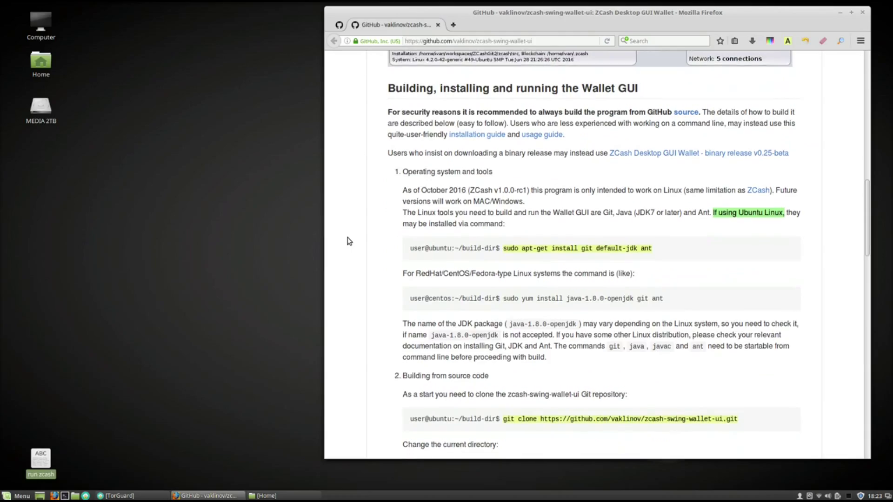
scroll(348, 239, down, 2)
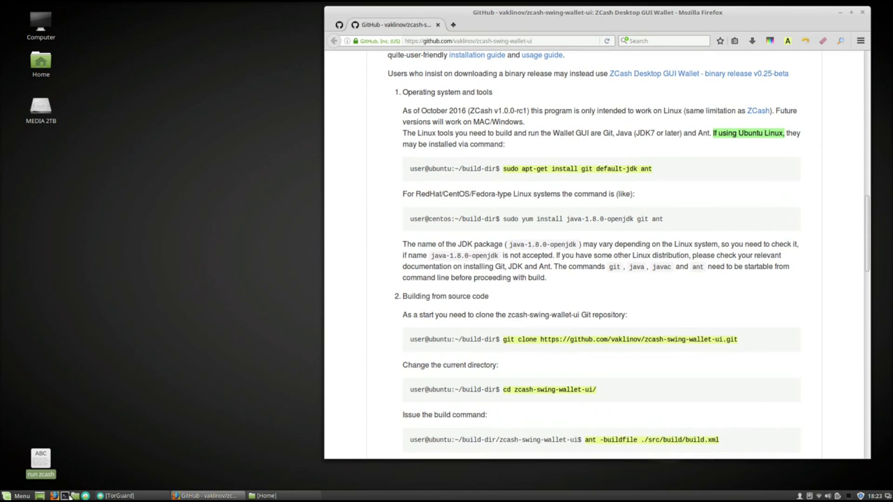
click(66, 496)
Place the terminal beside the browser, run mkdir ~/build-dir and cd into it.
drag(374, 161, 94, 21)
drag(312, 200, 314, 439)
drag(499, 169, 466, 171)
click(187, 134)
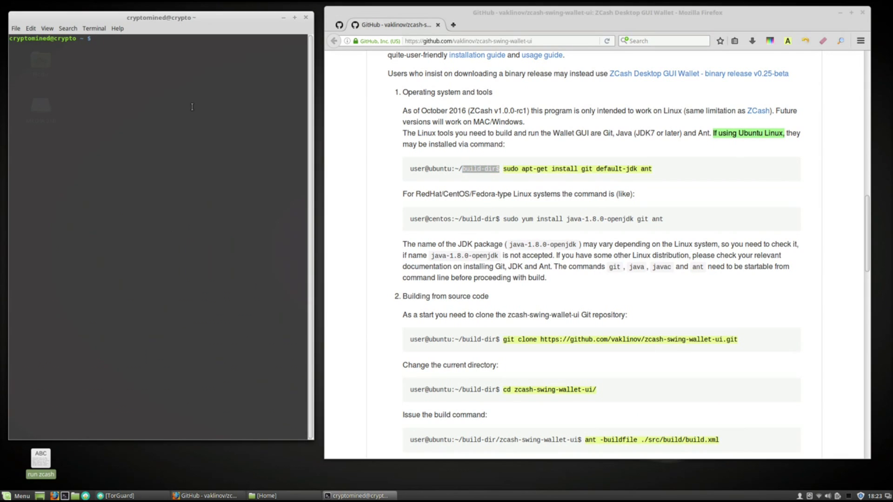
text(mkdir ~/build-dir)
key(Return)
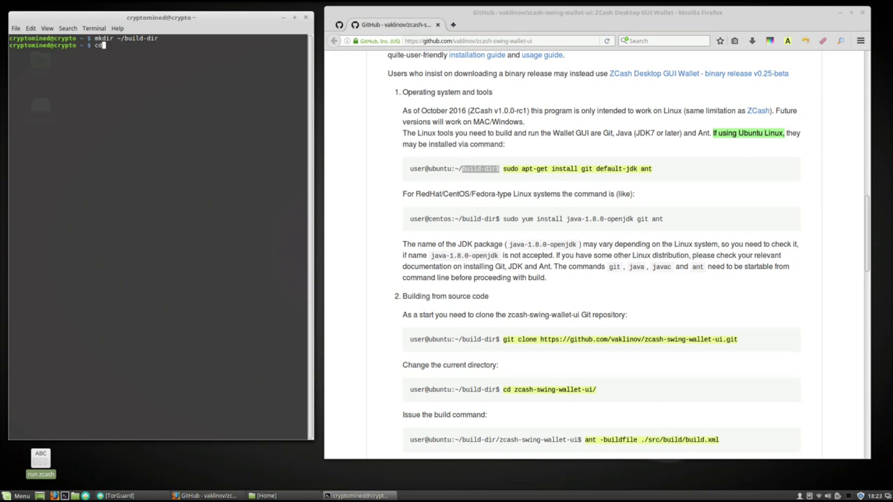
text(cd ~/build-dir)
key(Return)
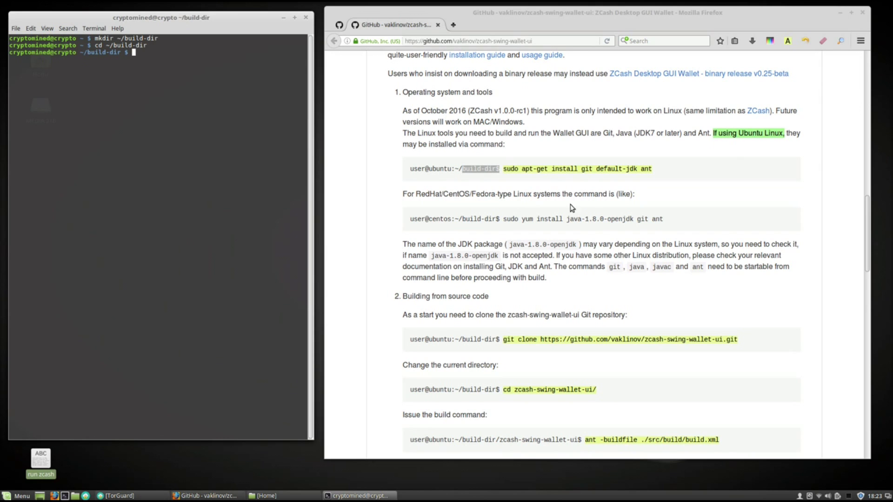
Install git, default-jdk and ant with sudo apt-get install, giving the password and confirming.
drag(656, 171, 506, 171)
key(ctrl+c)
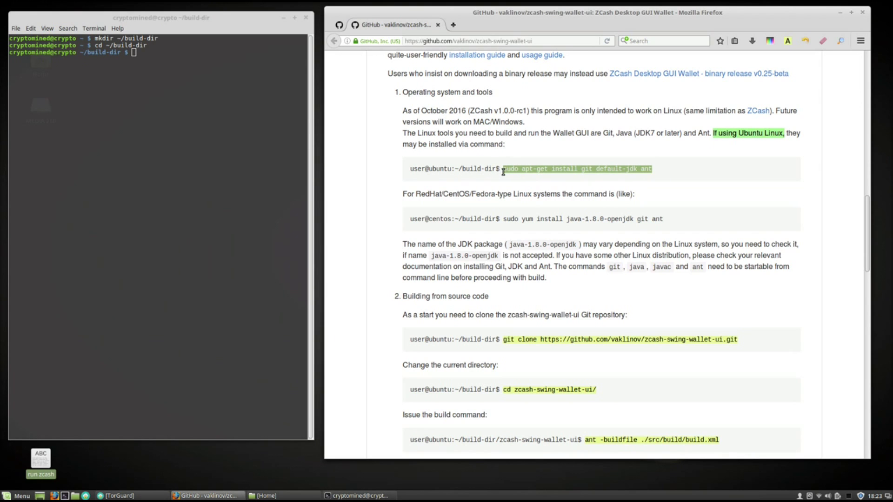
right_click(505, 172)
click(516, 180)
click(180, 126)
right_click(182, 128)
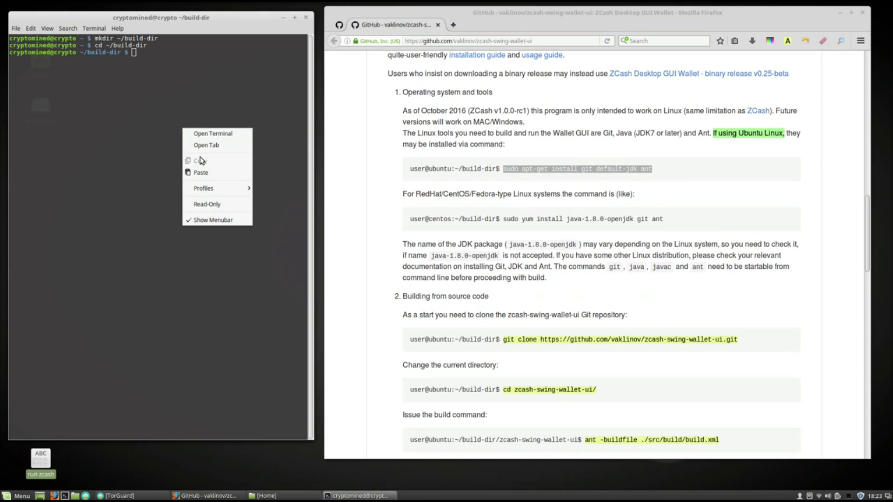
click(201, 170)
key(Return)
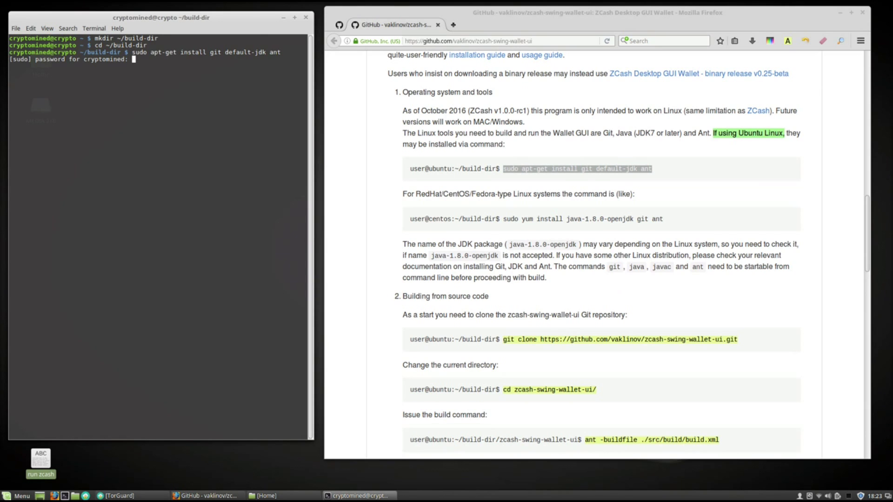
key(Return)
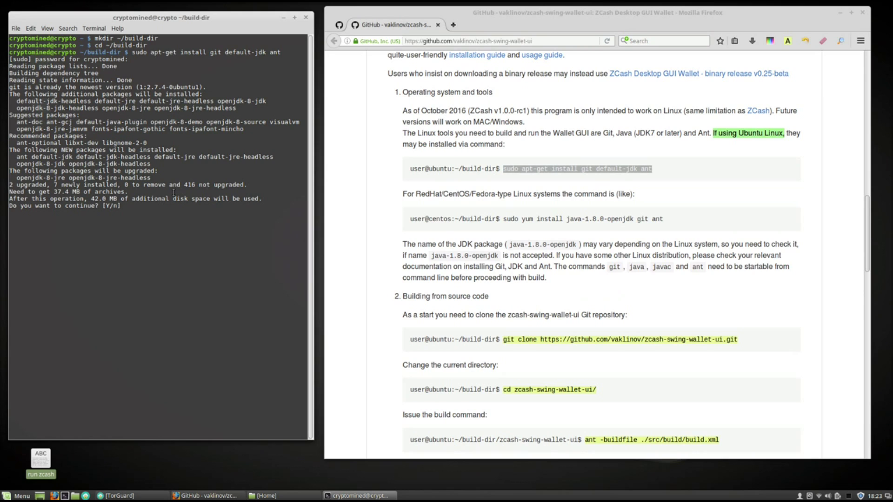
key(Return)
Scroll the README further down to the next build commands.
click(363, 204)
scroll(365, 204, down, 7)
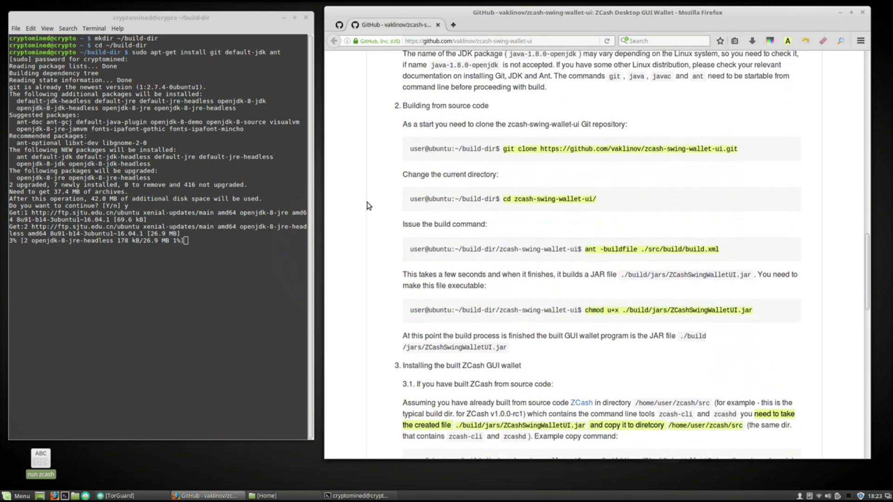
scroll(368, 205, down, 1)
scroll(368, 206, down, 1)
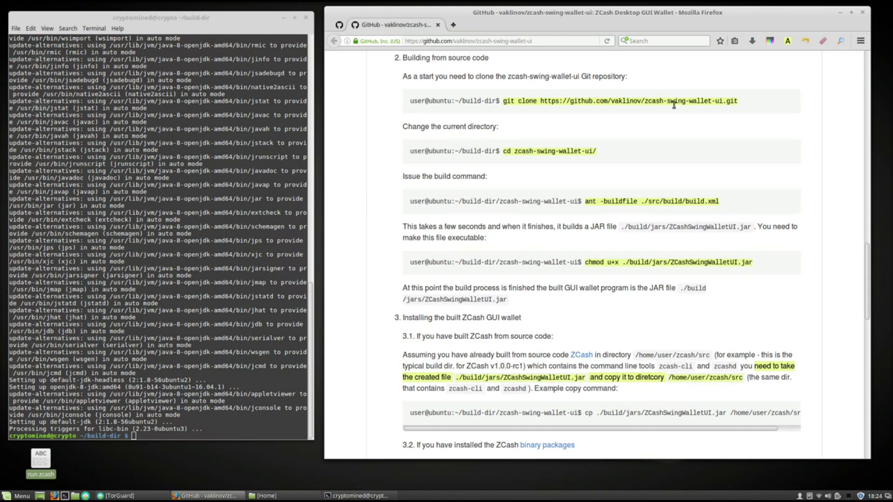
Clone the zcash-swing-wallet-ui repository into build-dir with the README's git clone command.
drag(739, 102, 503, 101)
right_click(507, 102)
click(516, 111)
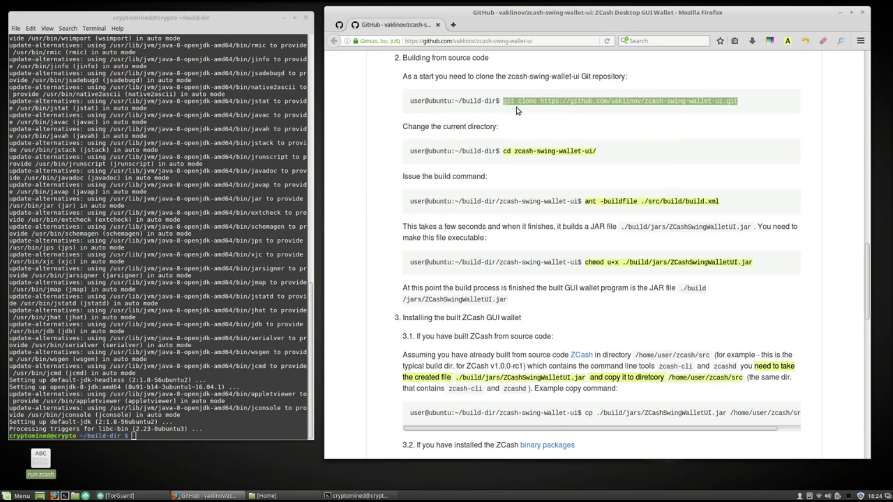
right_click(255, 437)
click(286, 380)
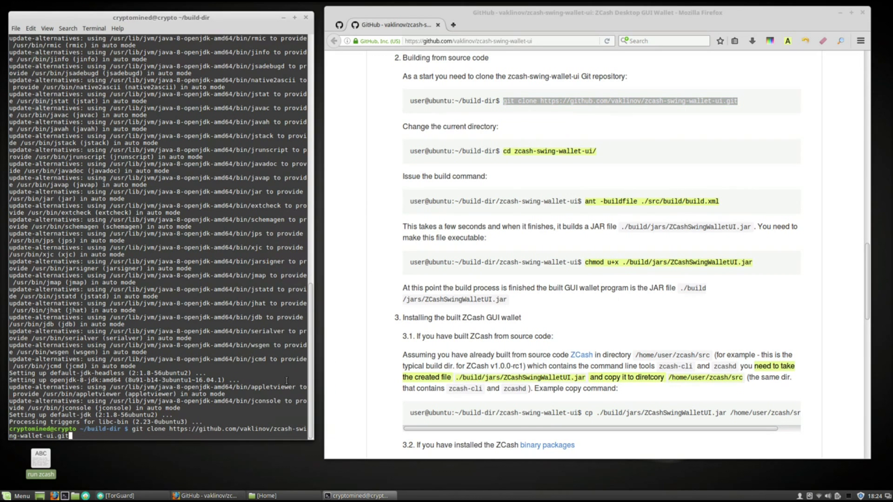
key(Return)
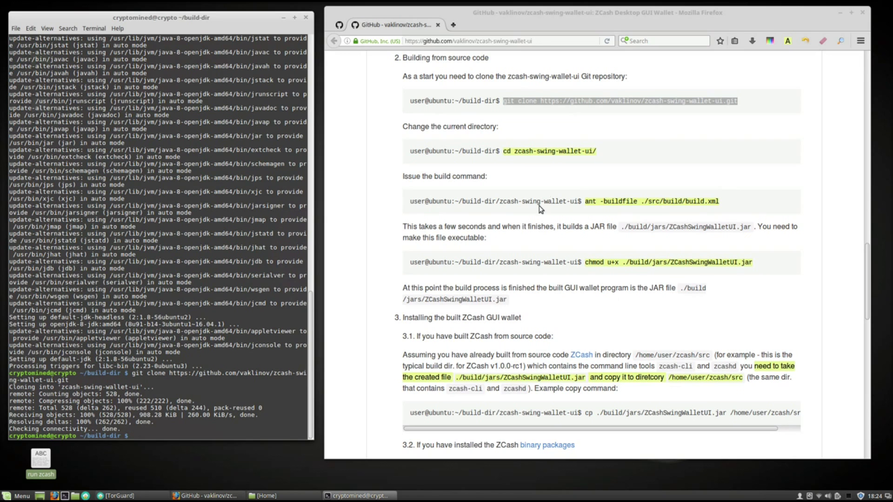
Change into the cloned zcash-swing-wallet-ui folder.
drag(597, 152, 503, 152)
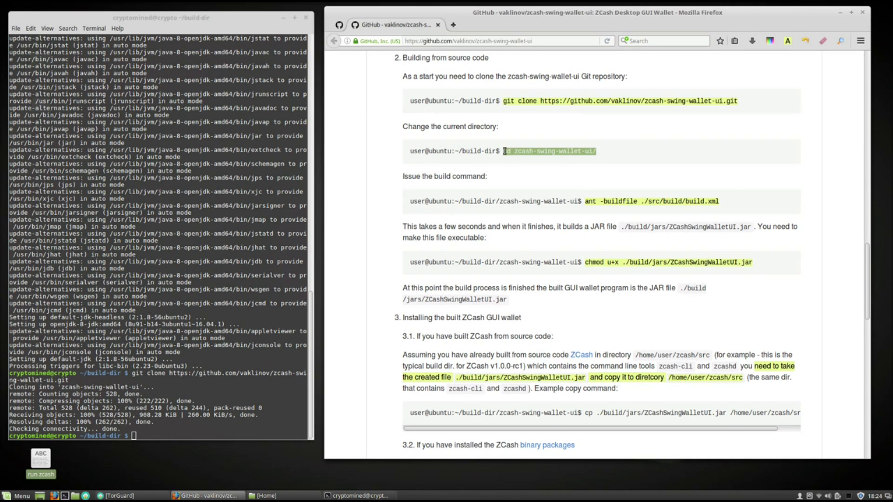
right_click(516, 152)
click(524, 158)
right_click(278, 406)
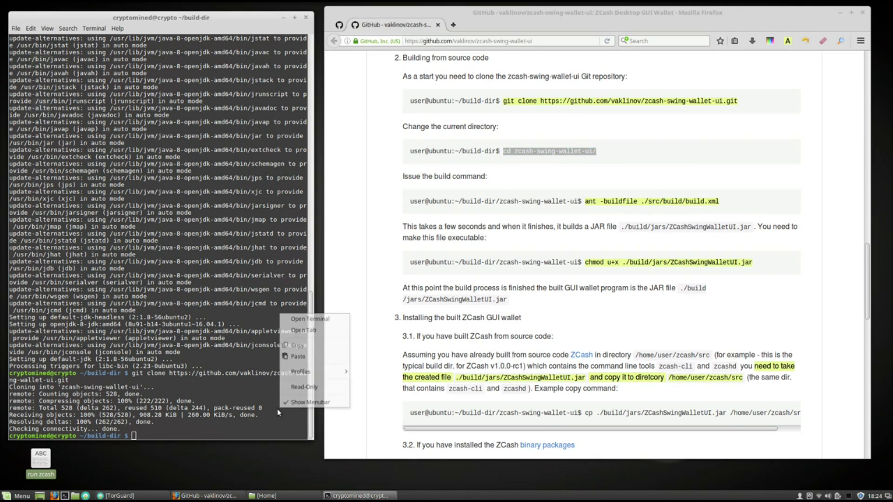
click(311, 355)
key(Return)
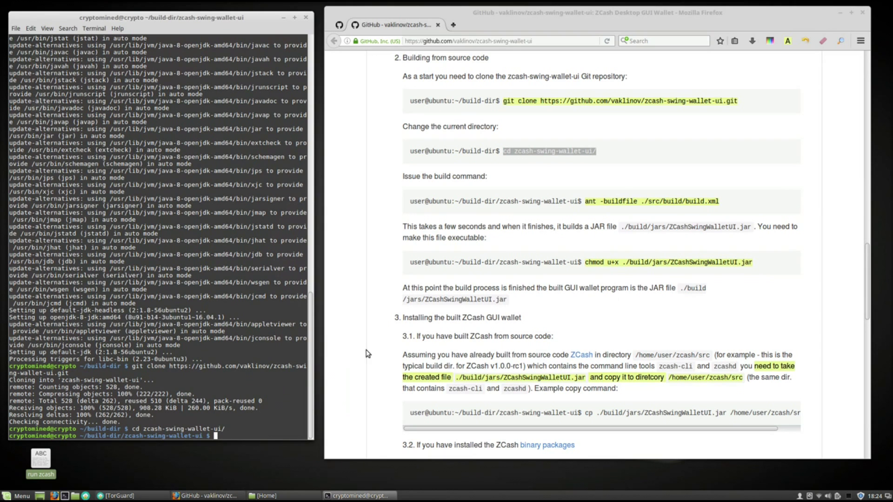
Build the wallet JAR by running the README's ant build command.
drag(737, 205, 586, 202)
click(601, 210)
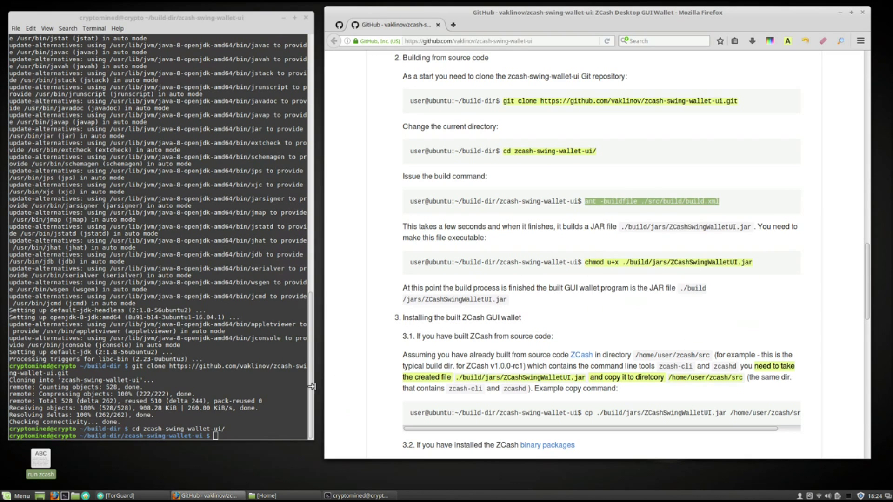
right_click(274, 413)
click(301, 364)
key(Return)
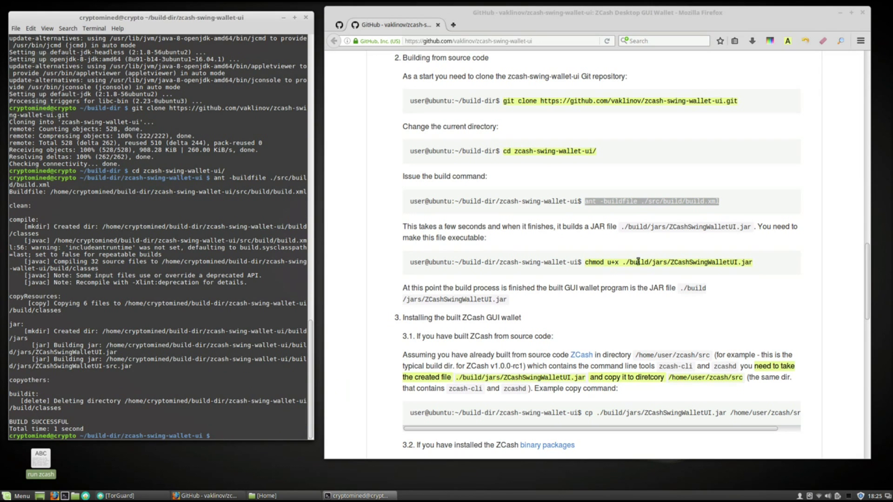
Make the JAR executable with chmod u+x ./build/jars/ZCashSwingWalletUI.jar.
drag(755, 264, 584, 263)
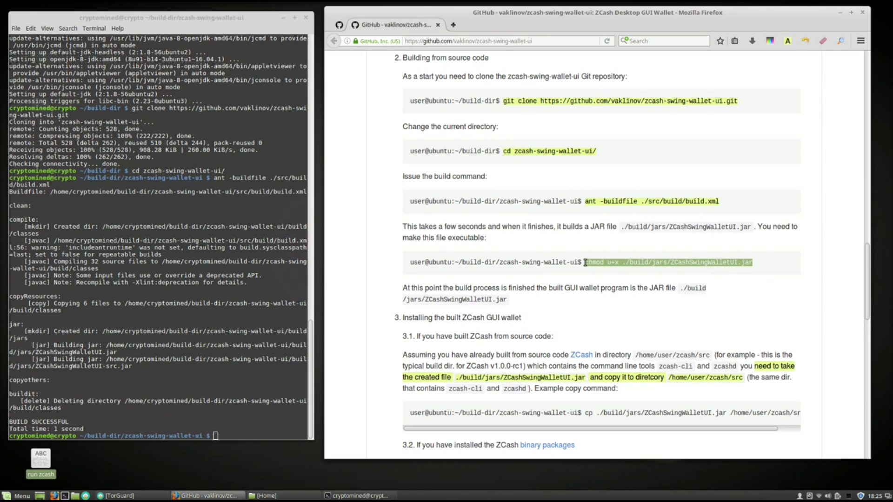
right_click(600, 264)
click(605, 269)
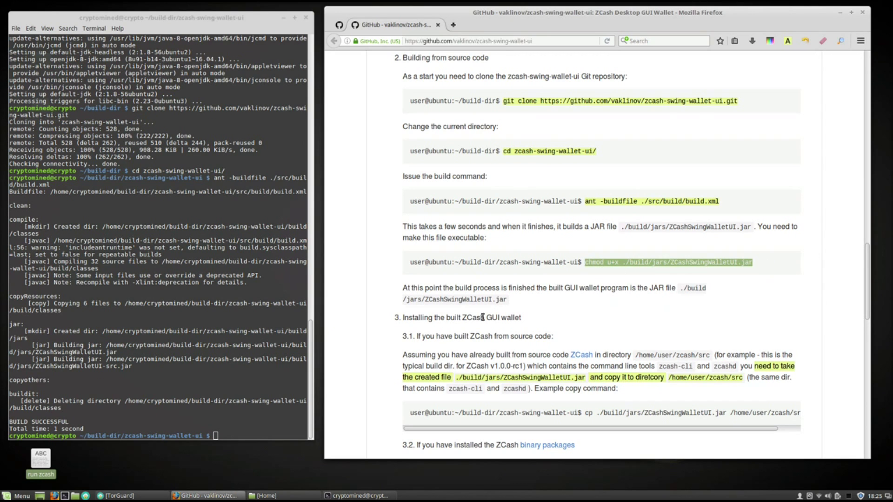
right_click(261, 425)
click(293, 371)
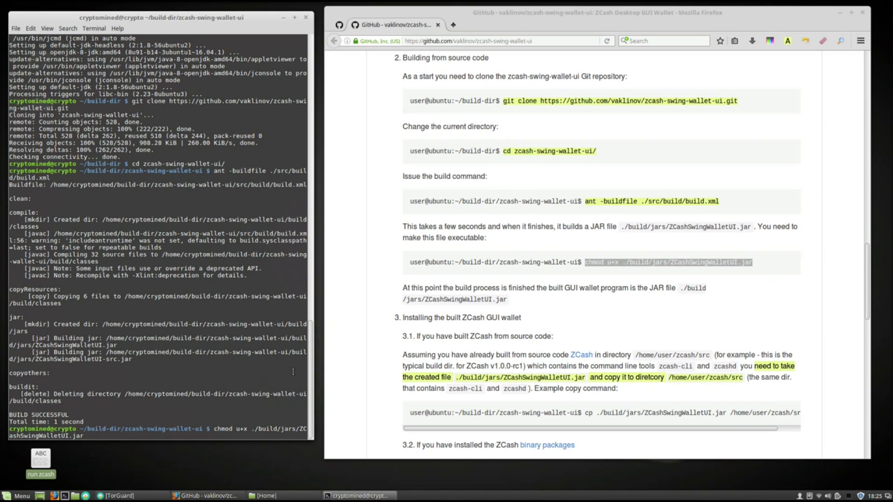
key(Return)
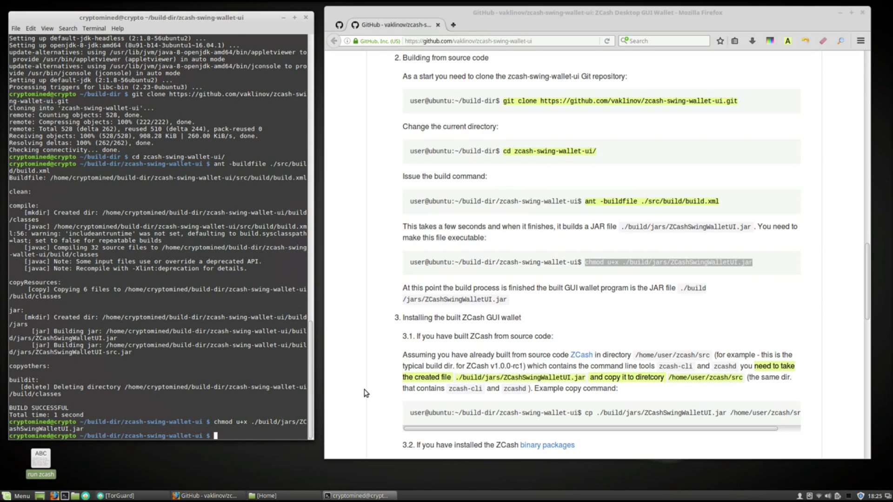
Scroll the README further and bring back the Home file manager window.
click(529, 345)
scroll(529, 345, down, 3)
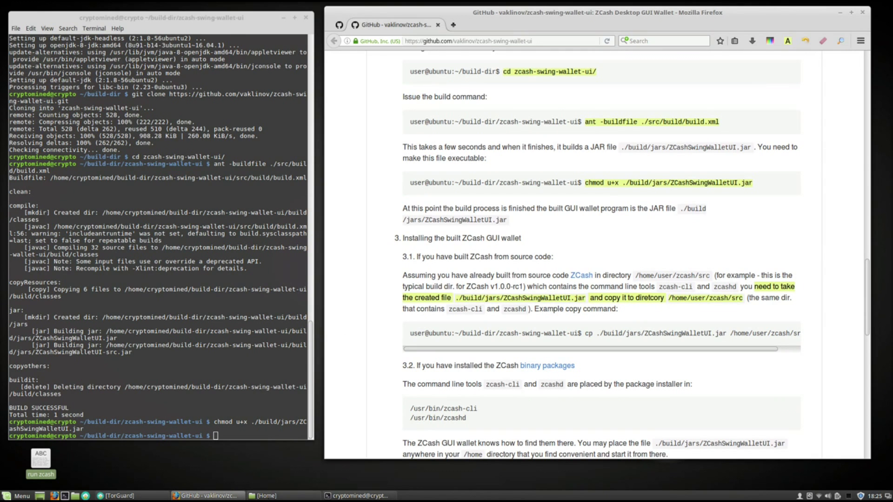
click(267, 496)
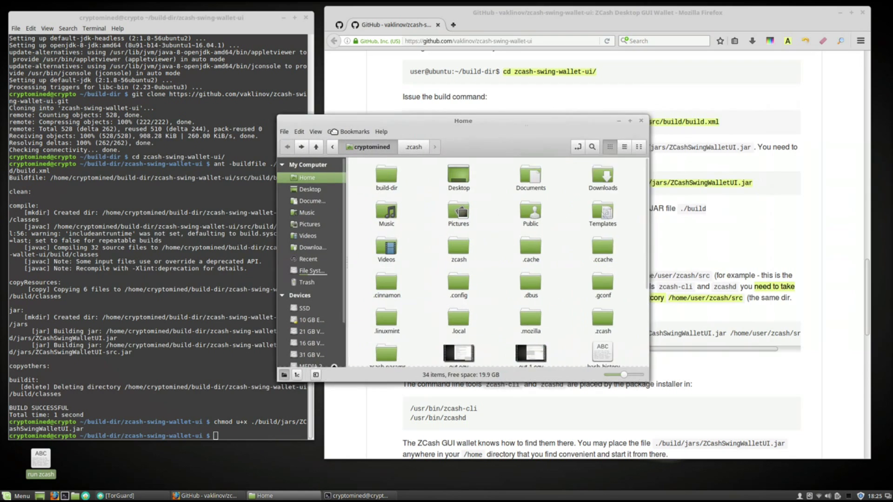
Copy ZCashSwingWalletUI.jar from build-dir/zcash-swing-wallet-ui/build/jars.
drag(415, 130, 155, 147)
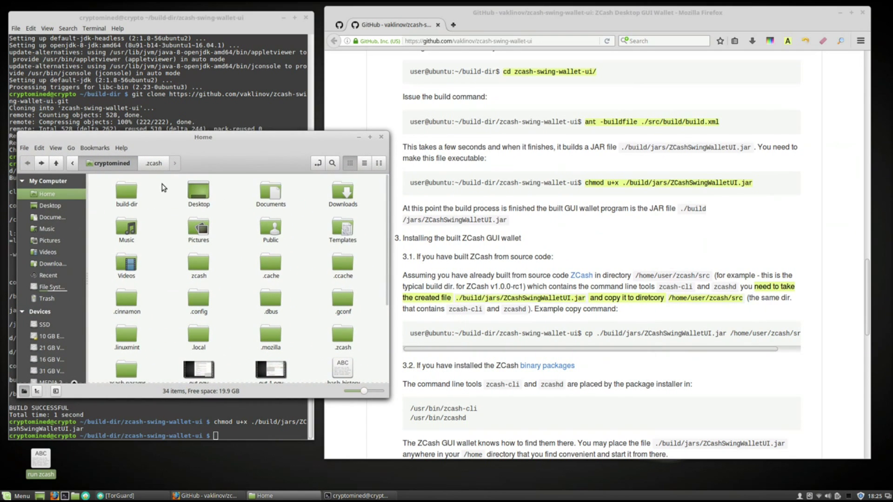
double_click(130, 192)
double_click(130, 192)
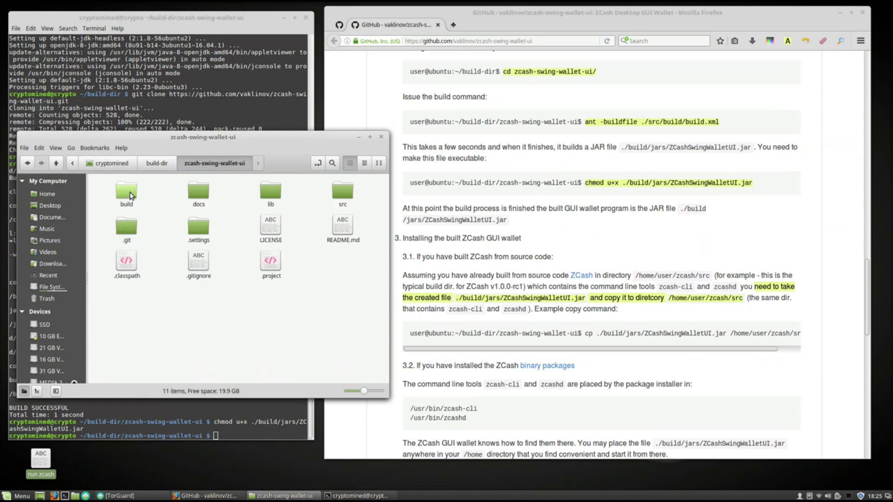
double_click(129, 192)
double_click(130, 192)
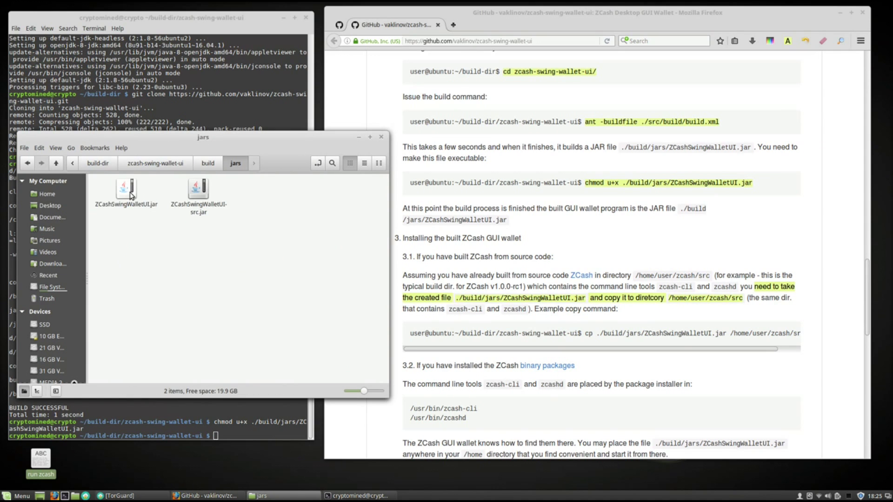
right_click(130, 192)
click(162, 272)
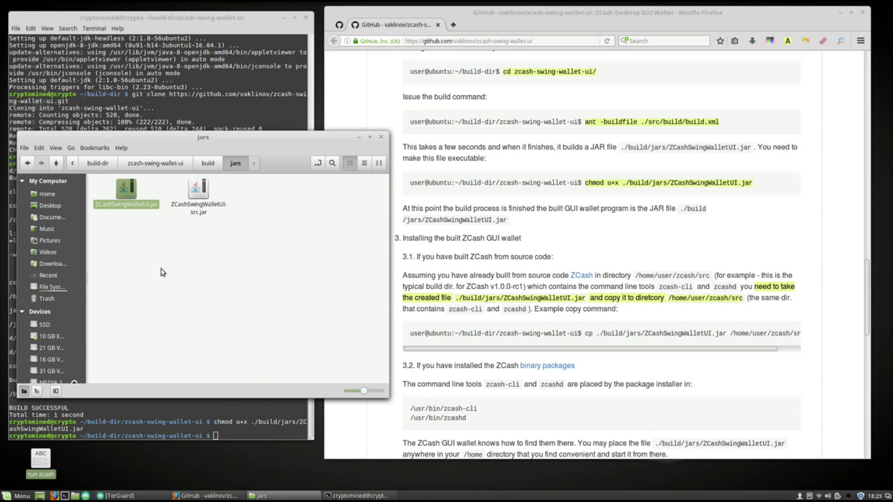
Go back to Home and open the zcash/src folder.
key(alt+Left)
key(alt+Left)
key(alt+Left)
key(alt+Left)
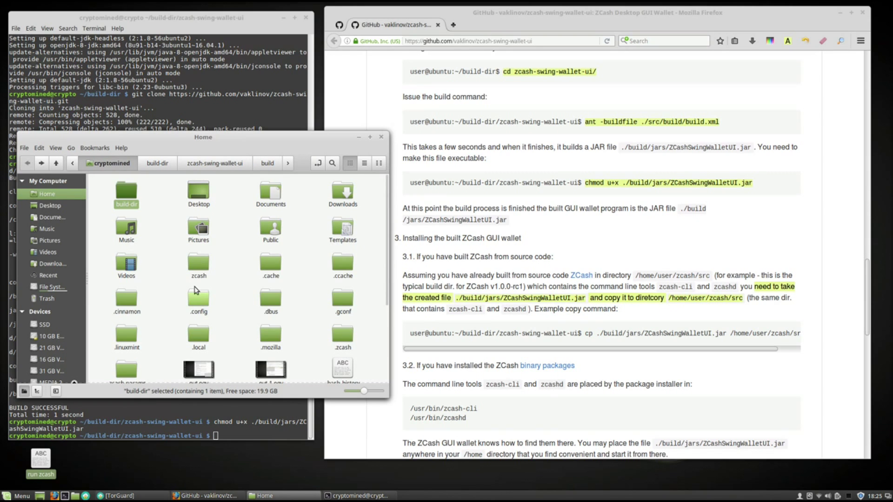
click(204, 277)
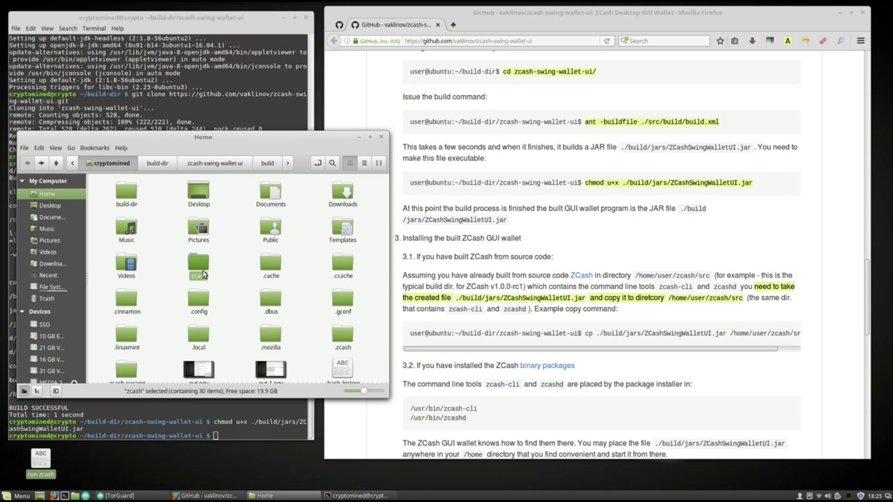
double_click(204, 275)
double_click(334, 240)
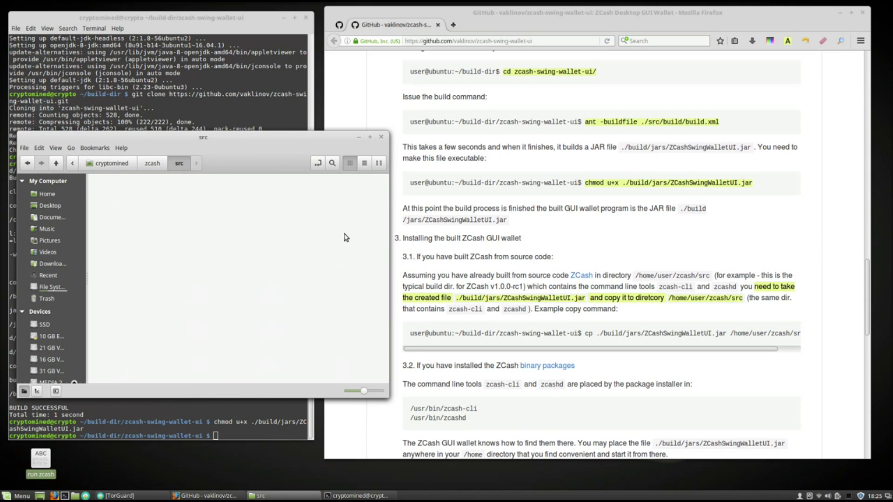
right_click(369, 251)
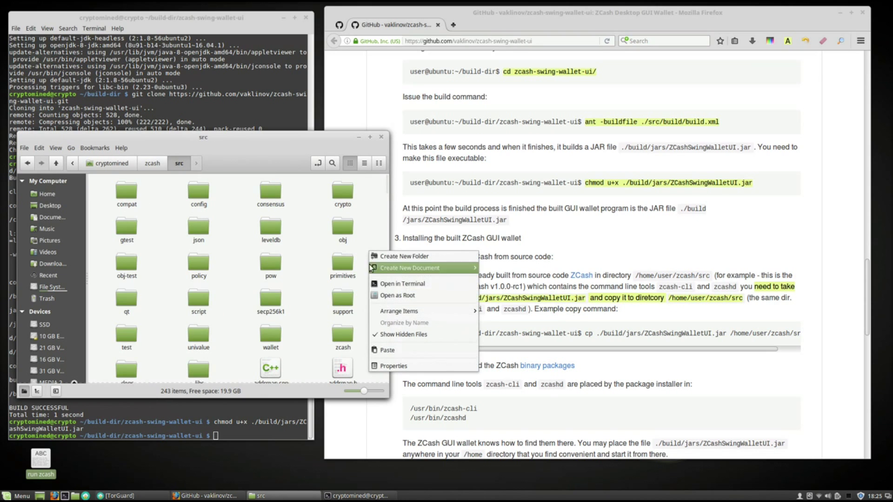
Paste ZCashSwingWalletUI.jar into src and allow it to execute as a program.
click(387, 350)
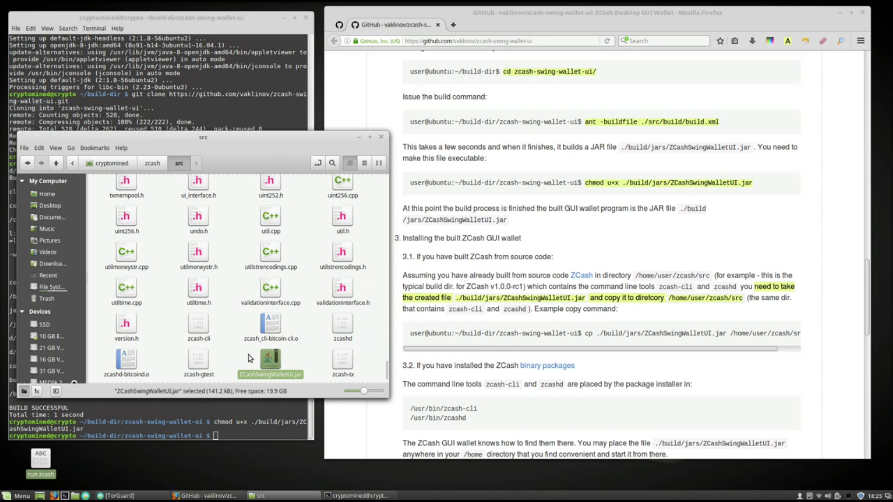
right_click(279, 367)
click(283, 358)
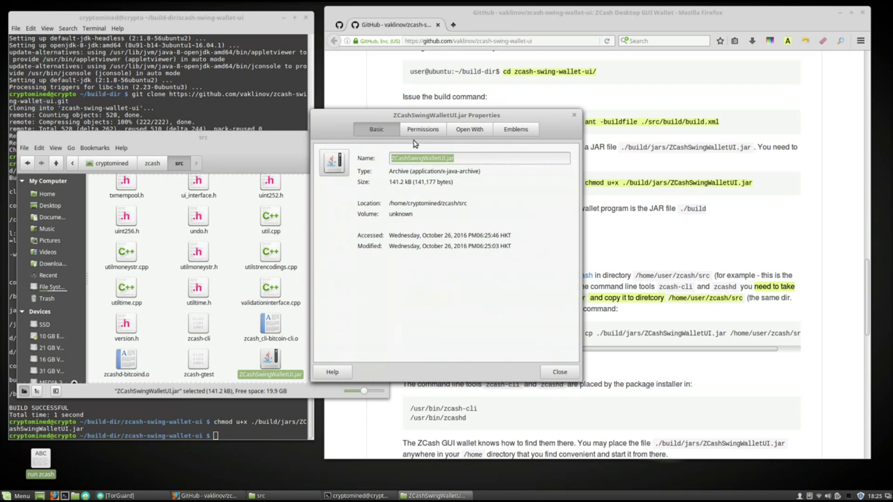
click(421, 130)
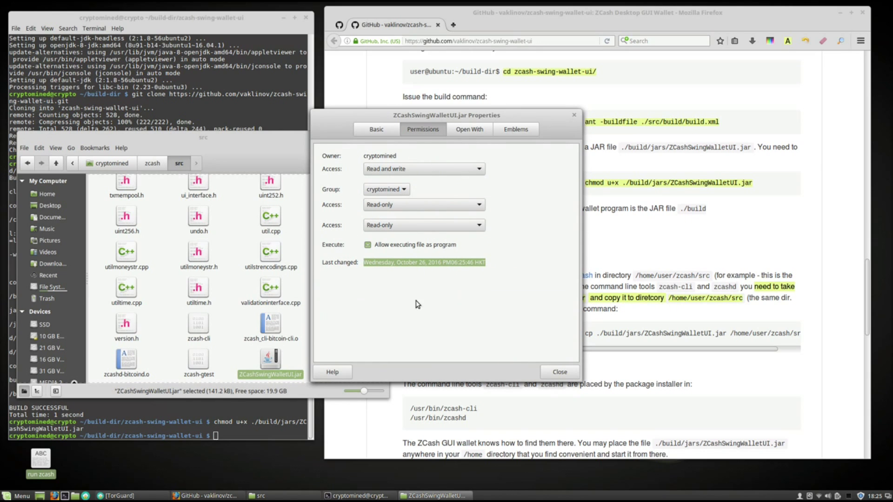
click(575, 377)
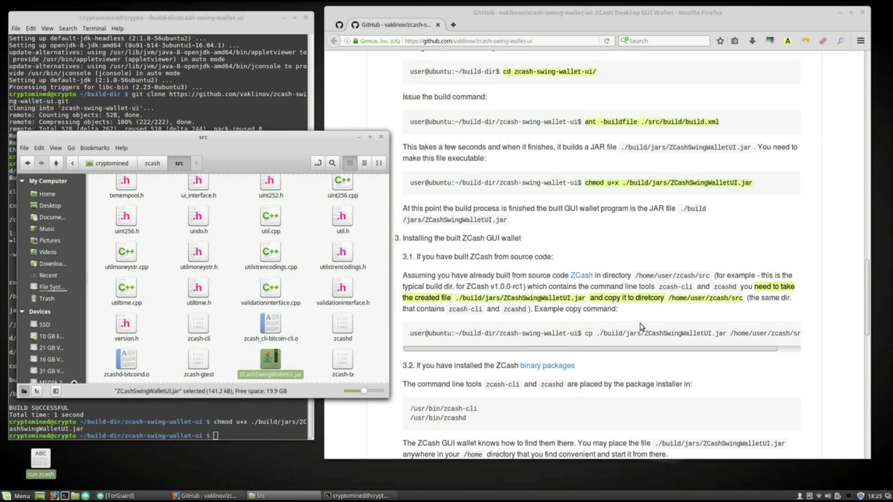
Bring the README back to the front and scroll further down.
click(651, 325)
scroll(655, 323, down, 2)
scroll(655, 323, down, 10)
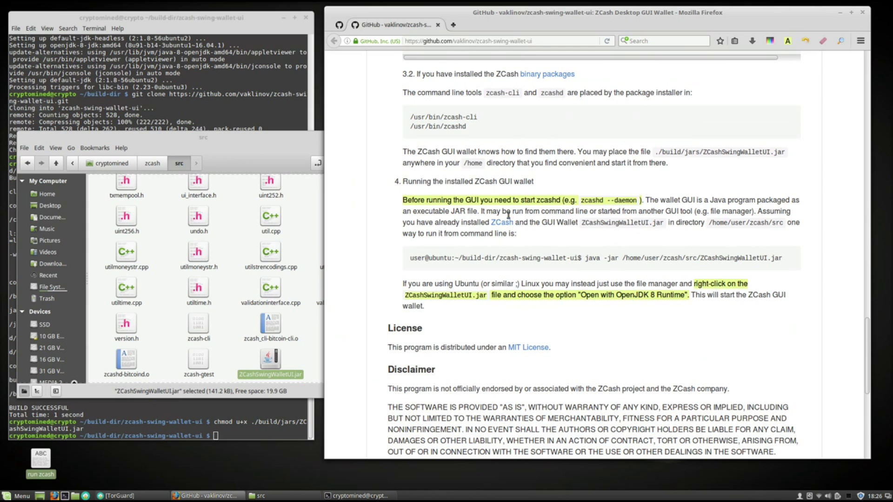
Open the run zcash notes and run cd zcash/ in a new terminal.
double_click(41, 459)
click(64, 495)
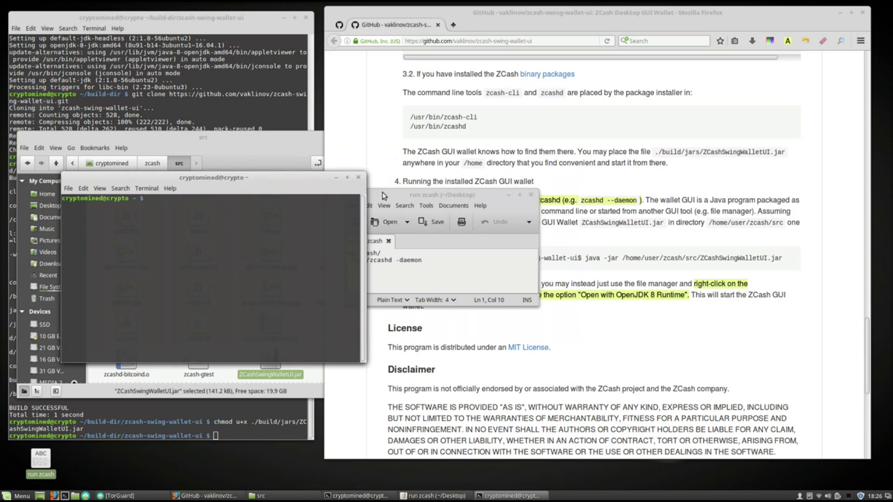
drag(440, 254, 403, 255)
right_click(416, 254)
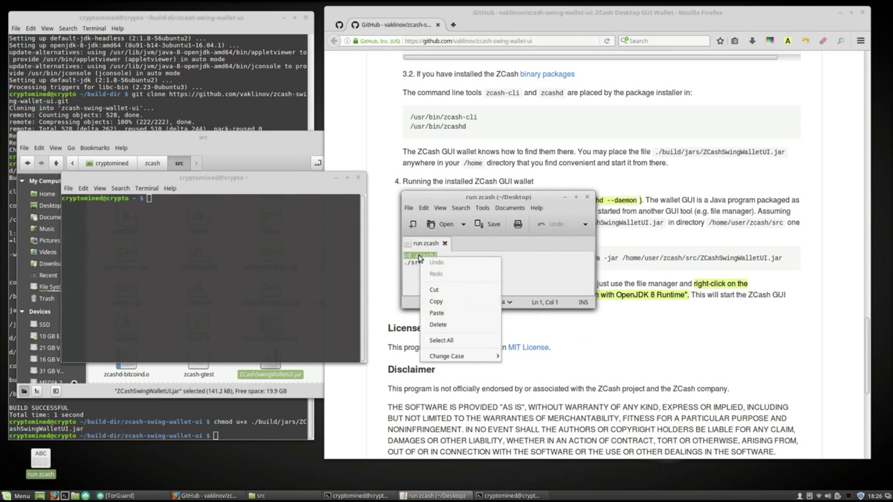
click(432, 303)
right_click(258, 239)
click(279, 277)
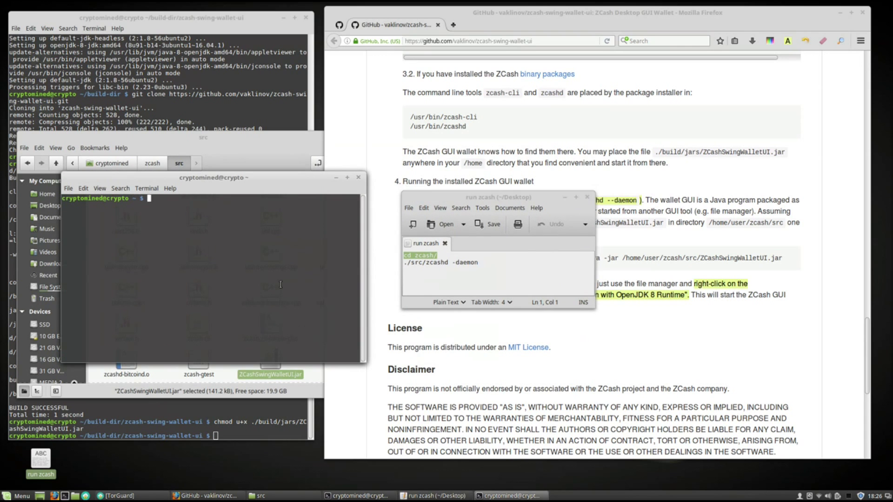
key(Return)
Run ./src/zcashd -daemon, which reports a daemon already running, then close the terminal.
drag(480, 262, 403, 262)
right_click(426, 264)
click(441, 308)
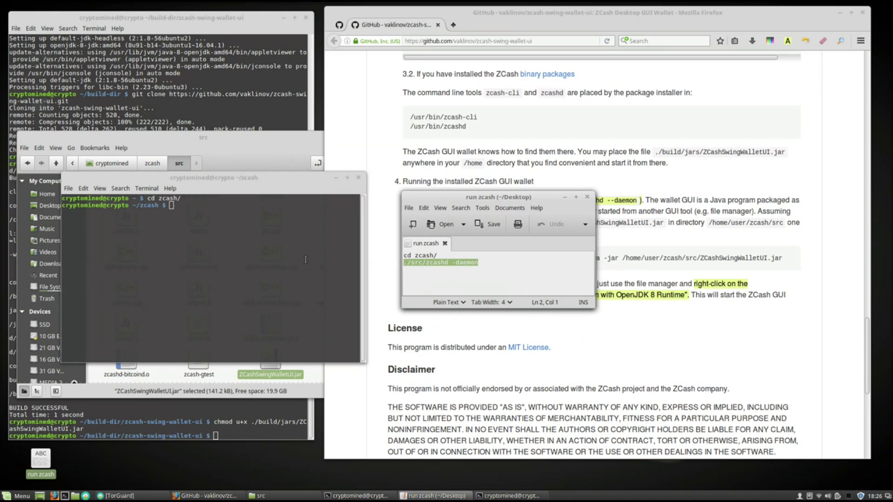
right_click(293, 258)
click(311, 303)
key(Return)
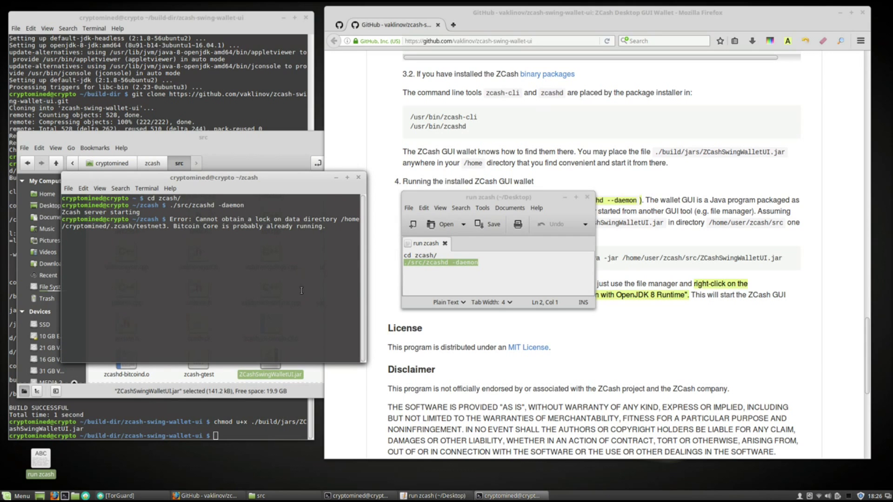
drag(328, 229, 171, 219)
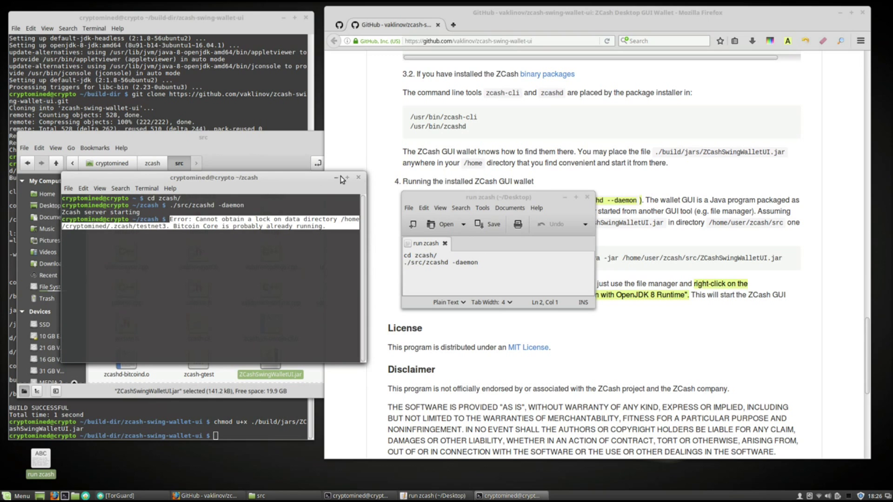
click(359, 179)
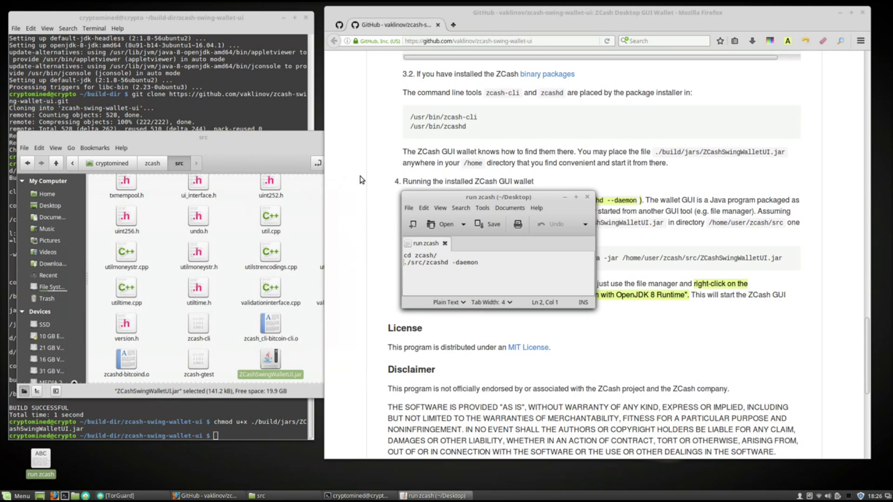
Close the run zcash window and open ZCashSwingWalletUI.jar with OpenJDK 8 Runtime.
click(589, 198)
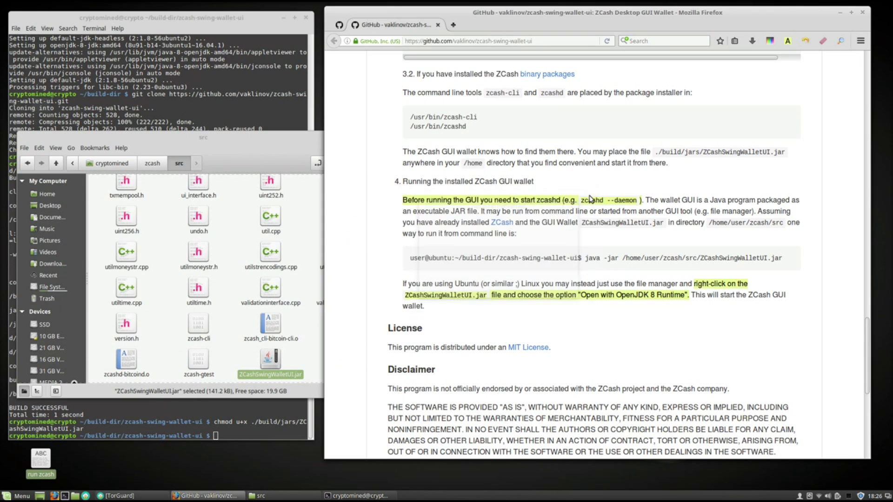
scroll(559, 237, down, 4)
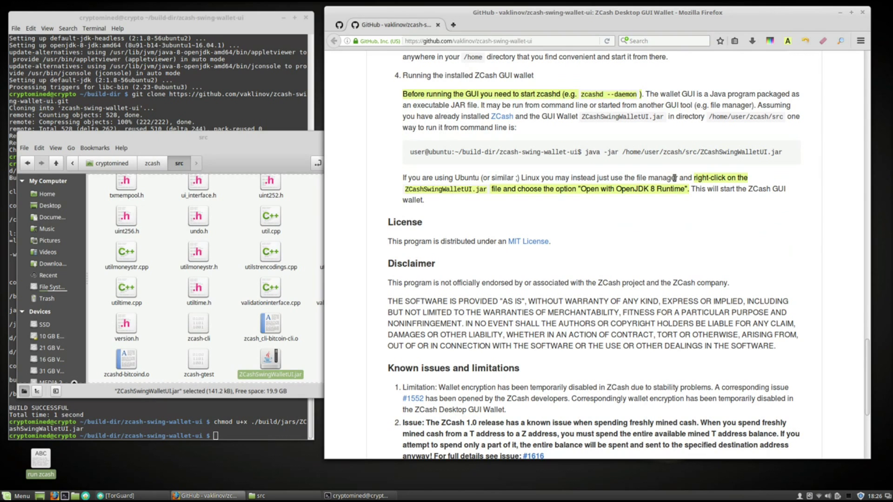
click(259, 372)
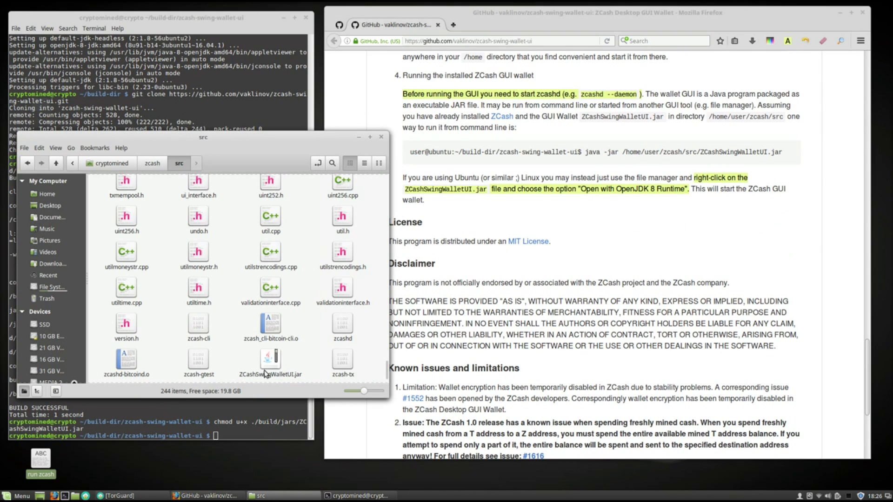
right_click(274, 362)
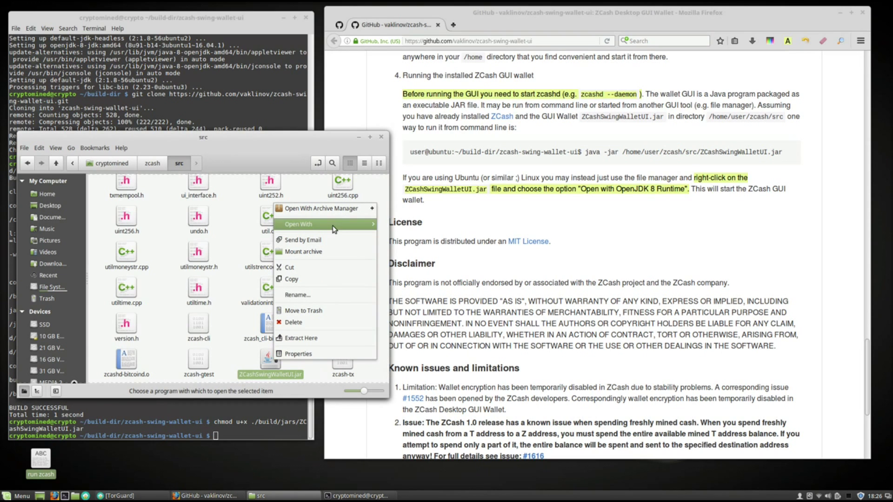
mouse_move(334, 227)
click(398, 231)
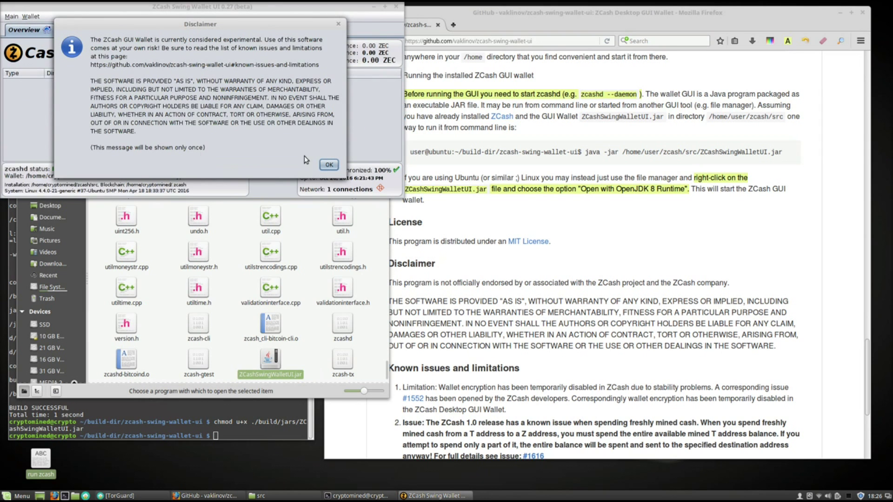
Accept the Disclaimer, move the wallet aside, and minimize Firefox, src folder and terminal.
click(329, 165)
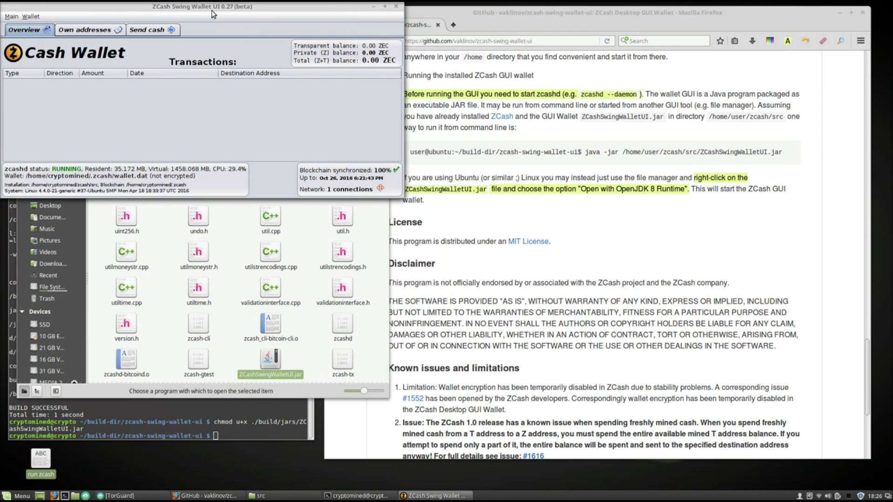
drag(207, 9, 395, 130)
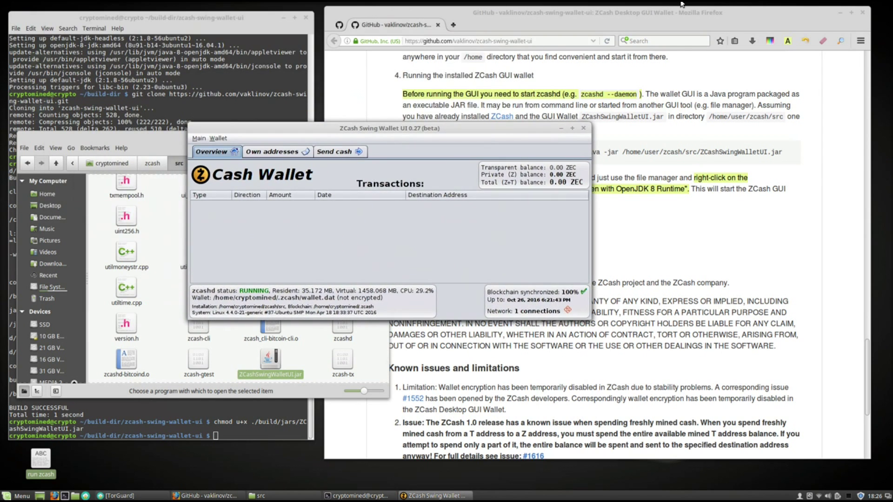
click(841, 14)
click(158, 145)
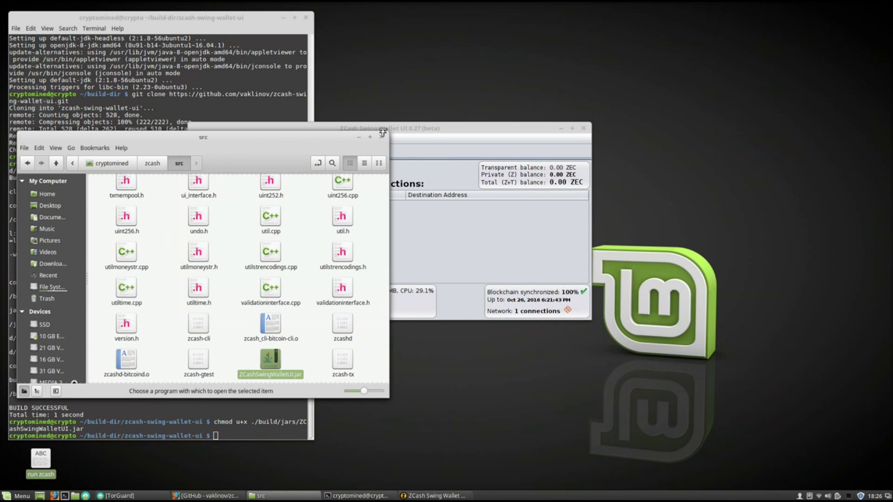
click(360, 138)
click(283, 19)
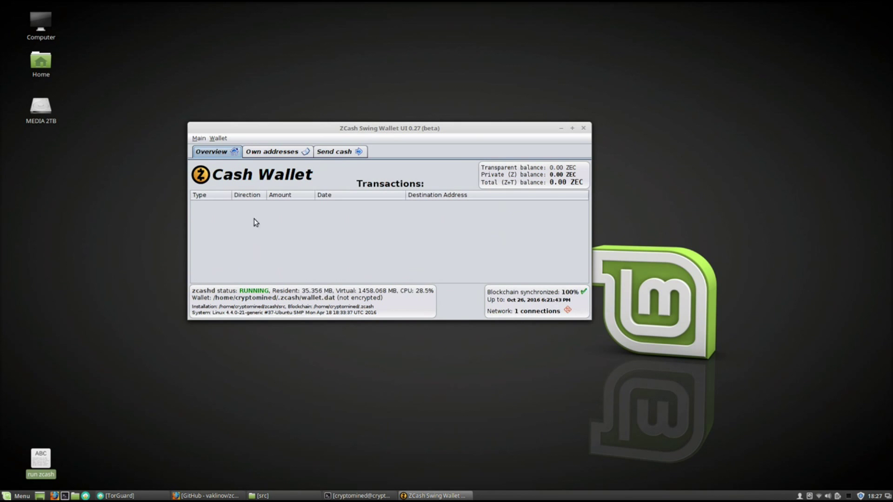
View Own addresses and the Send cash fields, then return to Overview and open the Wallet menu.
click(272, 152)
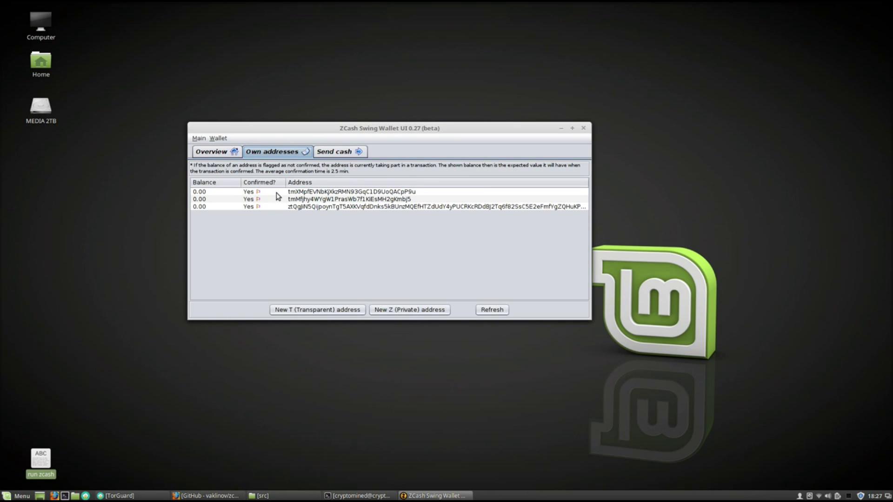
click(334, 151)
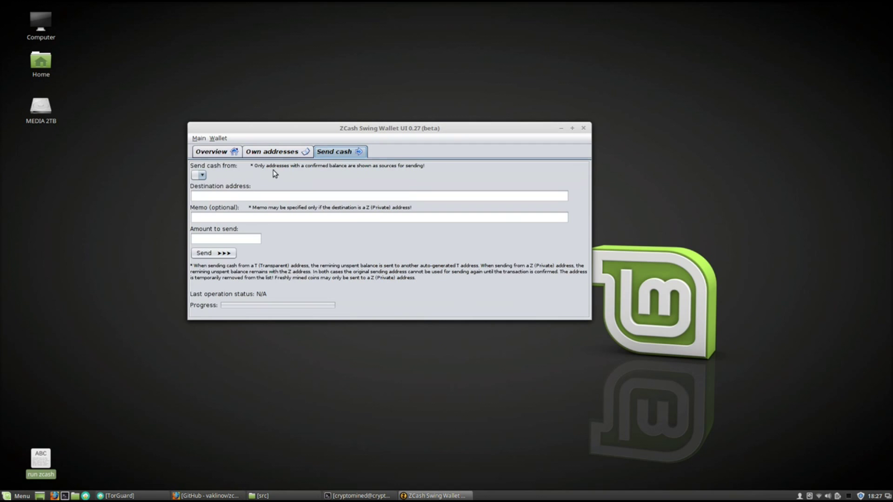
click(200, 176)
click(239, 196)
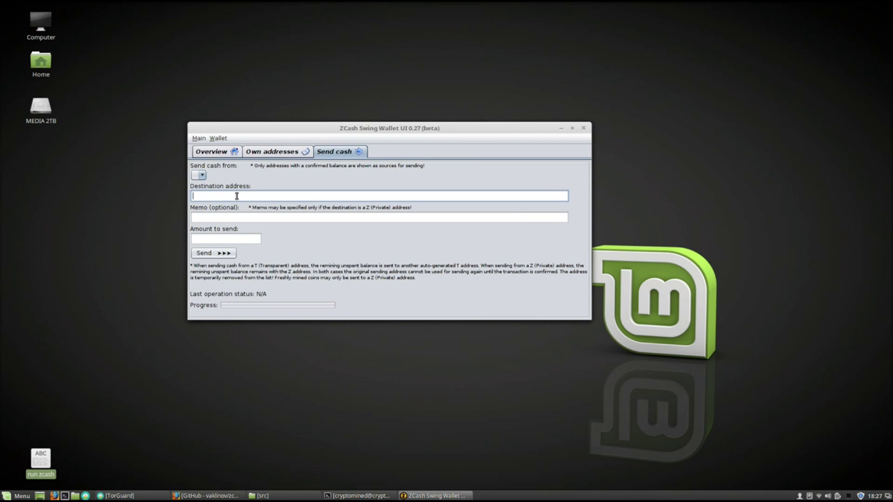
click(202, 216)
click(218, 239)
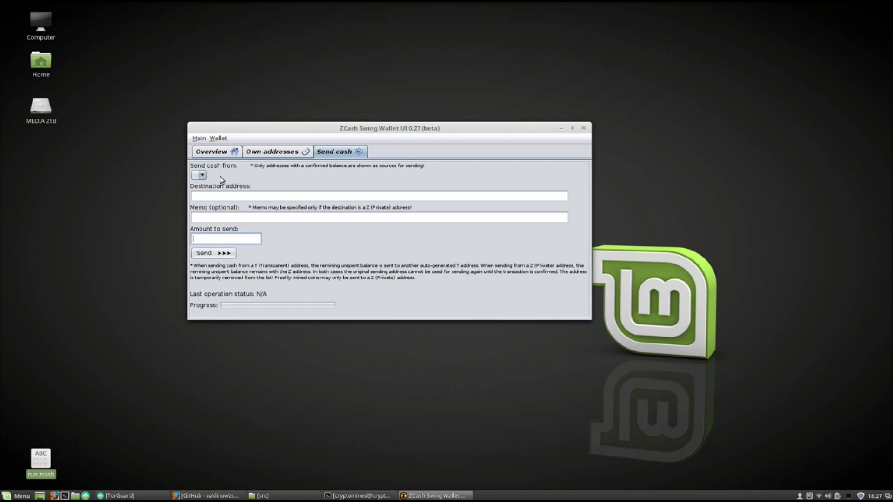
click(212, 152)
click(218, 139)
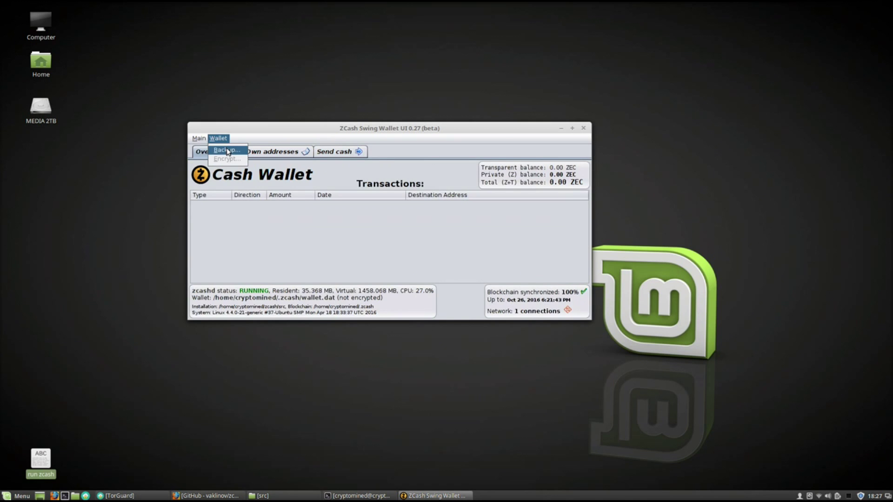
Open the Wallet Backup save window, then cancel it without saving a backup.
click(228, 151)
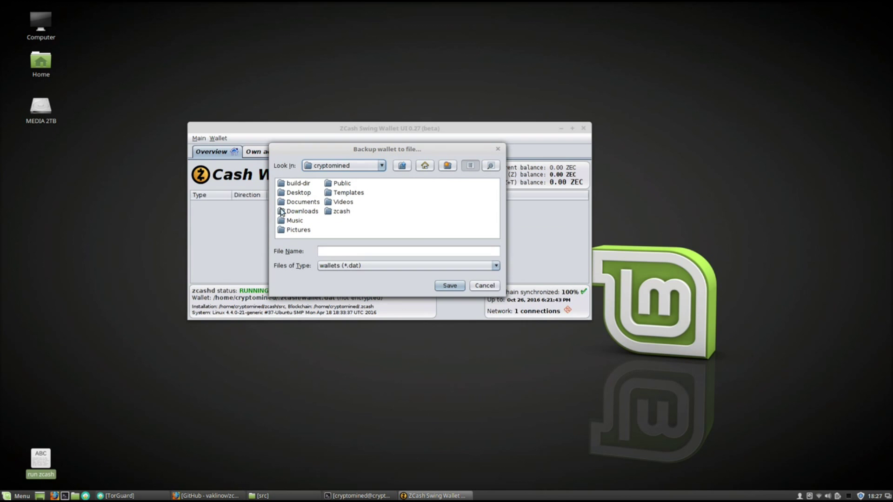
click(343, 253)
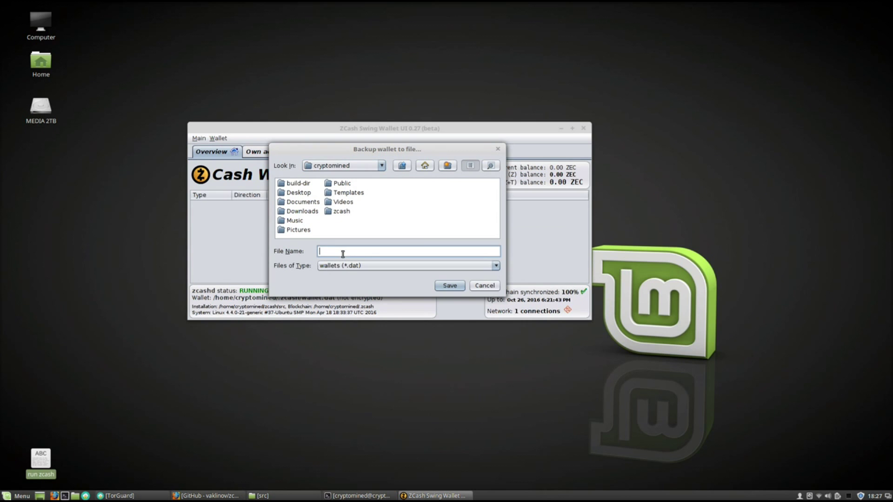
click(485, 285)
View the Main > About information, close it, and shift the wallet window left.
click(199, 139)
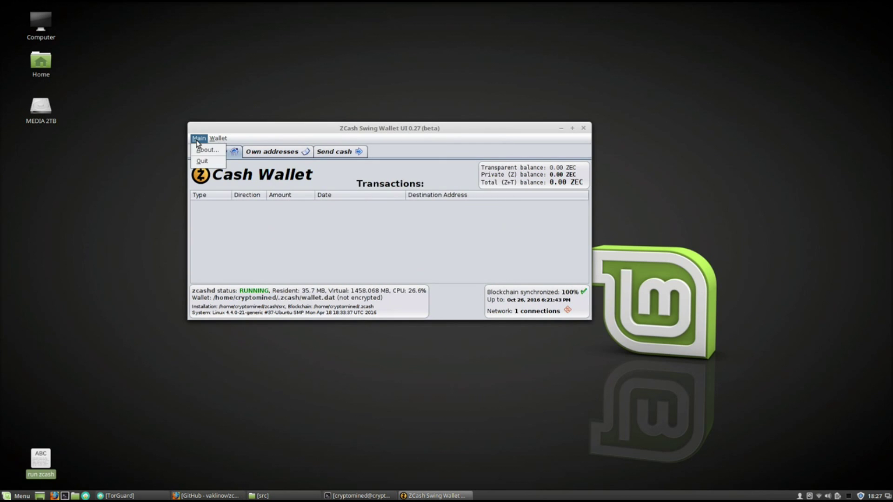
click(207, 151)
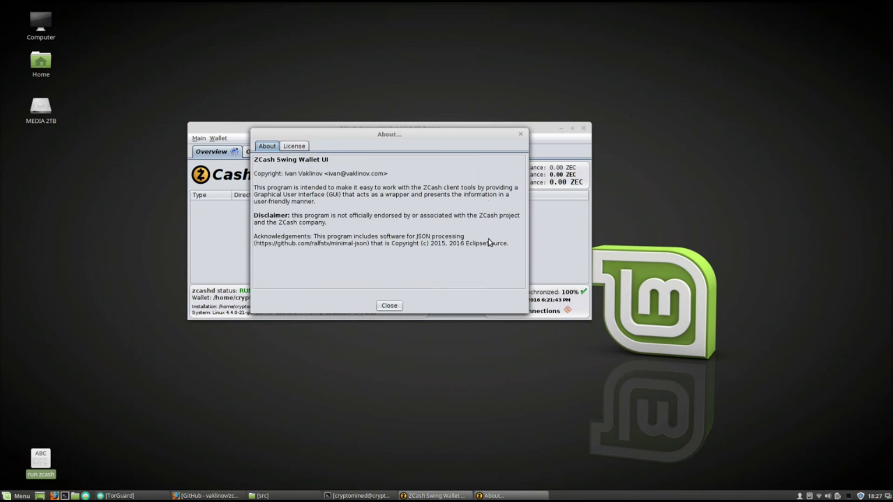
click(521, 136)
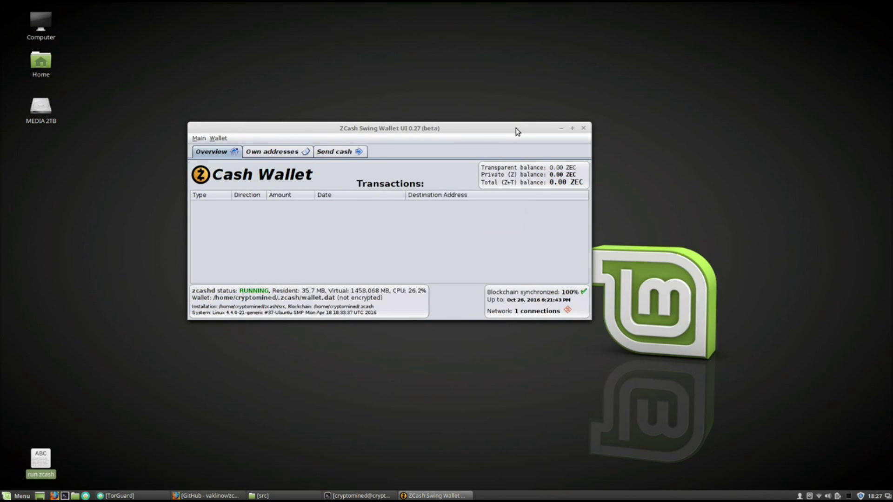
drag(515, 131, 477, 141)
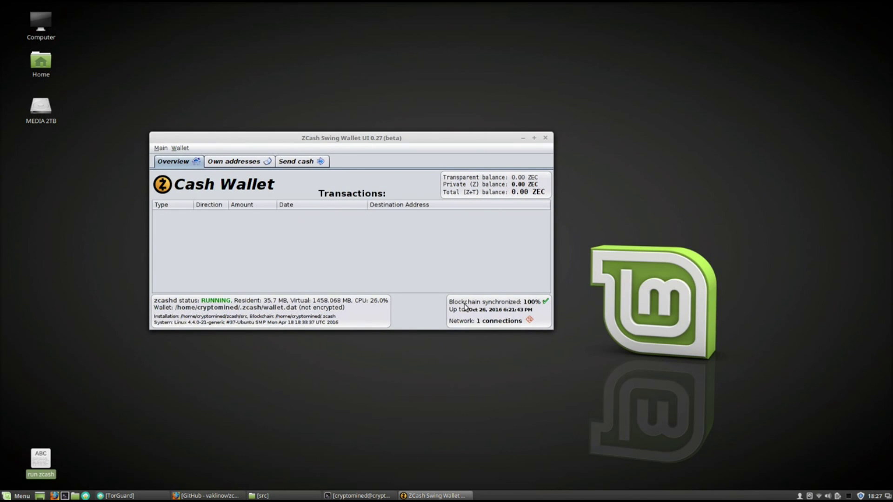